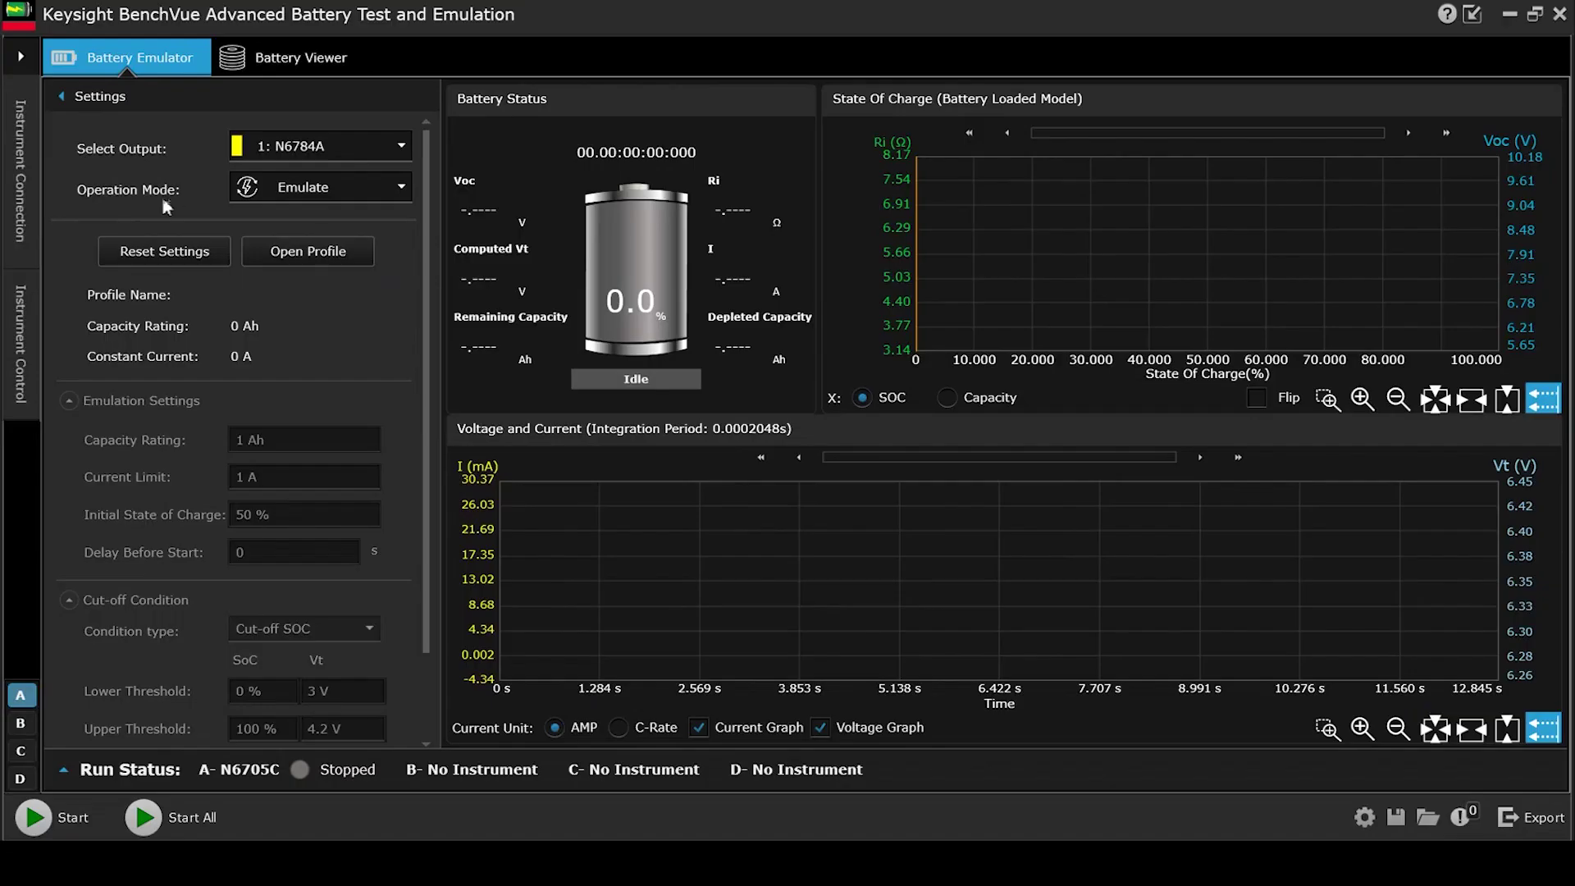
Load MN1604_B Alkaline-Completed.csv with 10 mAh capacity, 35 mA limit and 2.5% initial charge
{"action": "left_click", "coordinate": [341, 261]}
{"action": "scroll", "coordinate": [723, 466], "scroll_direction": "down", "scroll_amount": 5}
{"action": "left_click", "coordinate": [623, 435]}
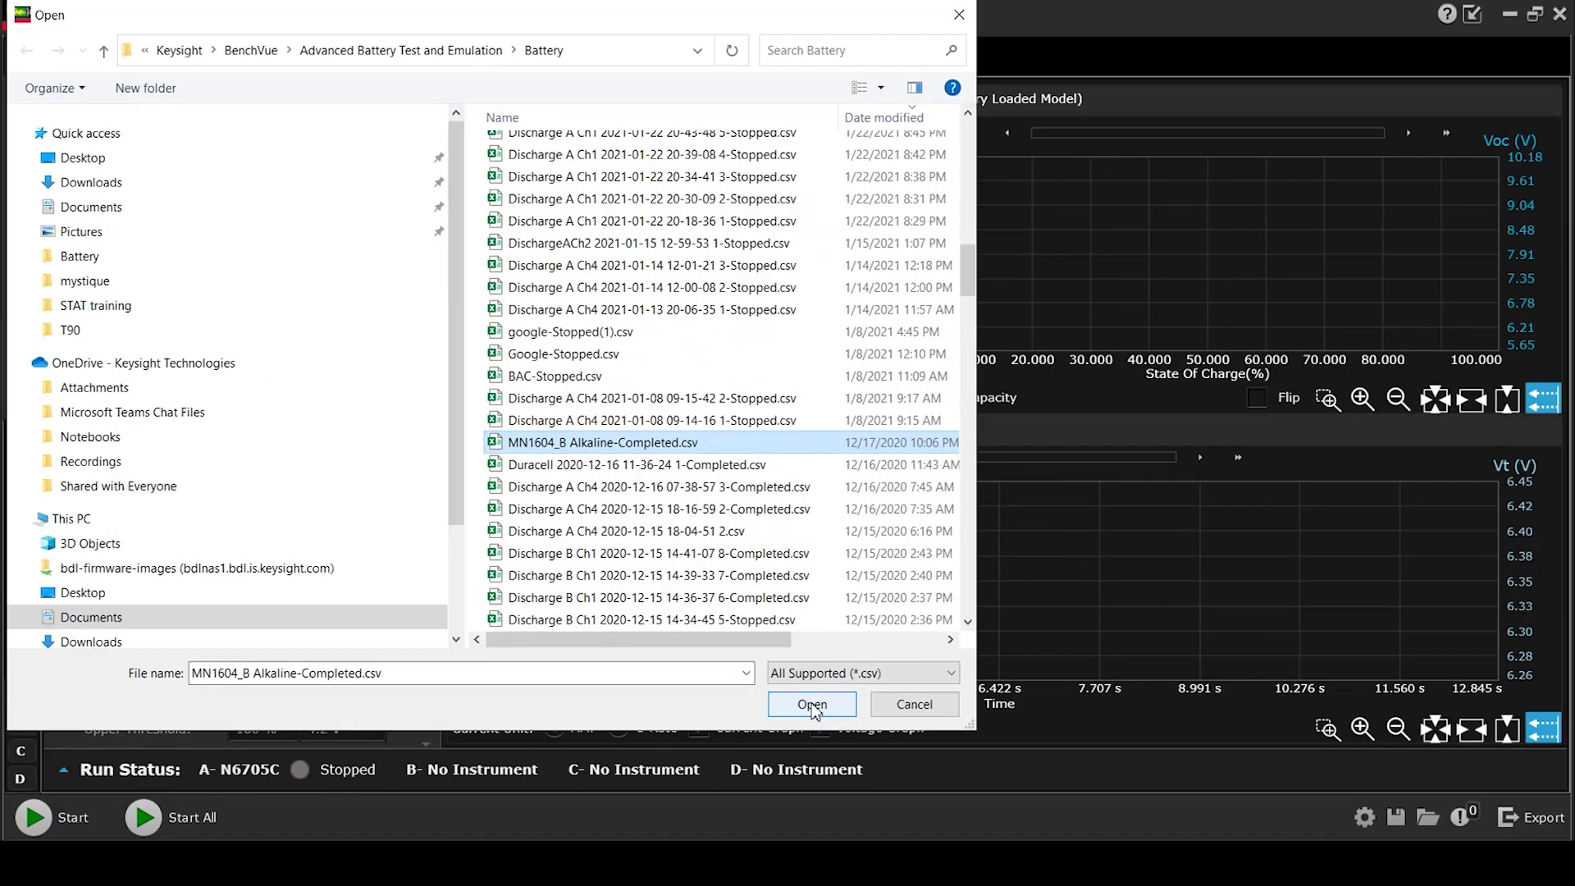
{"action": "left_click", "coordinate": [812, 704]}
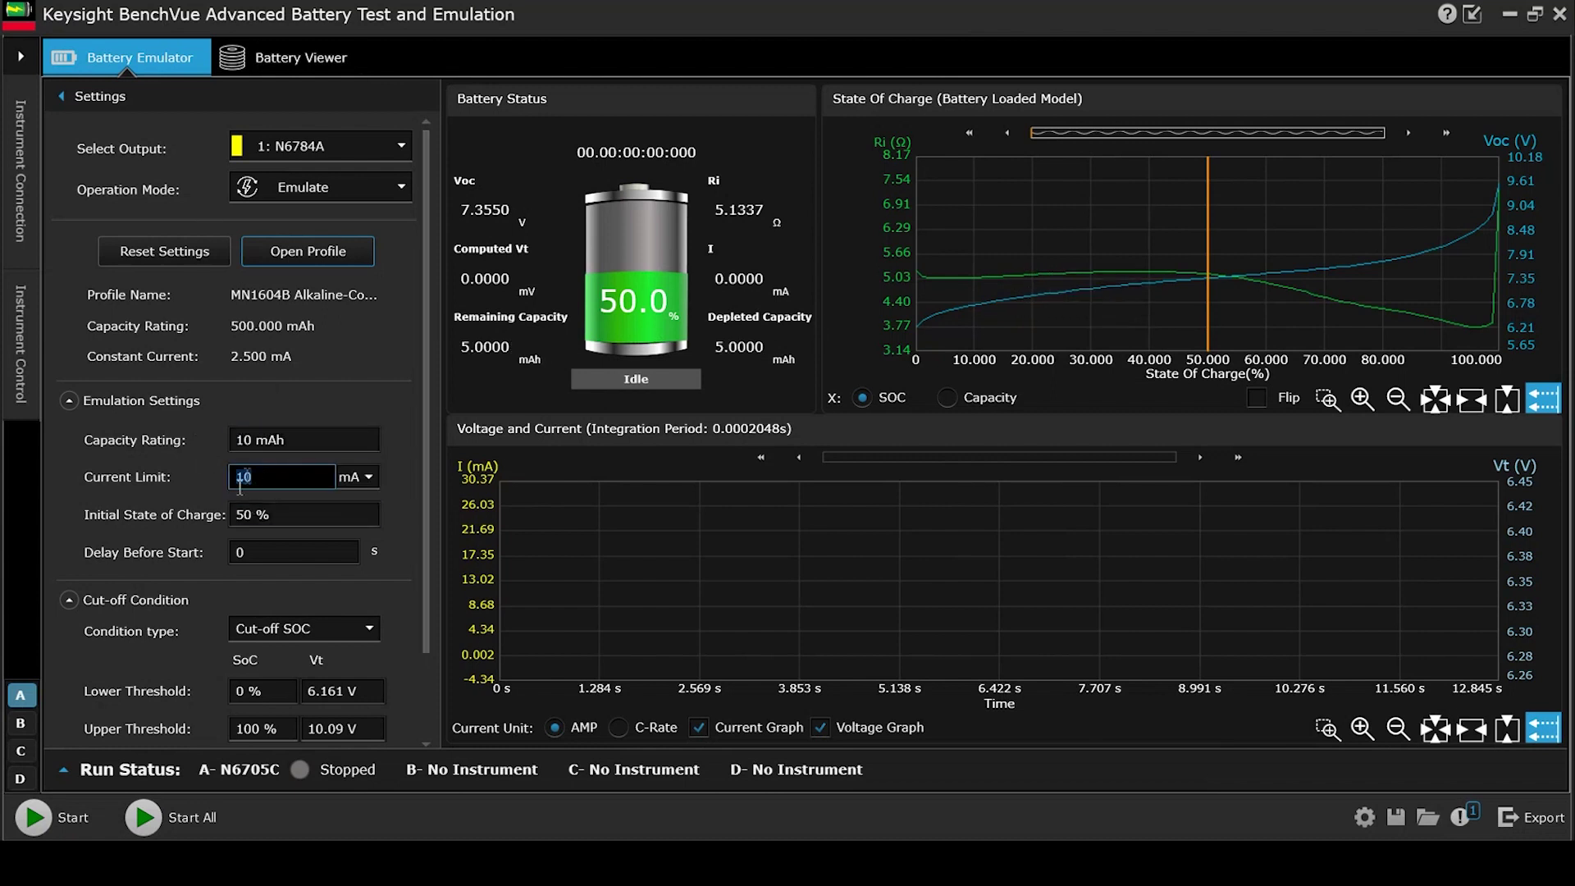
{"action": "key", "text": "Return"}
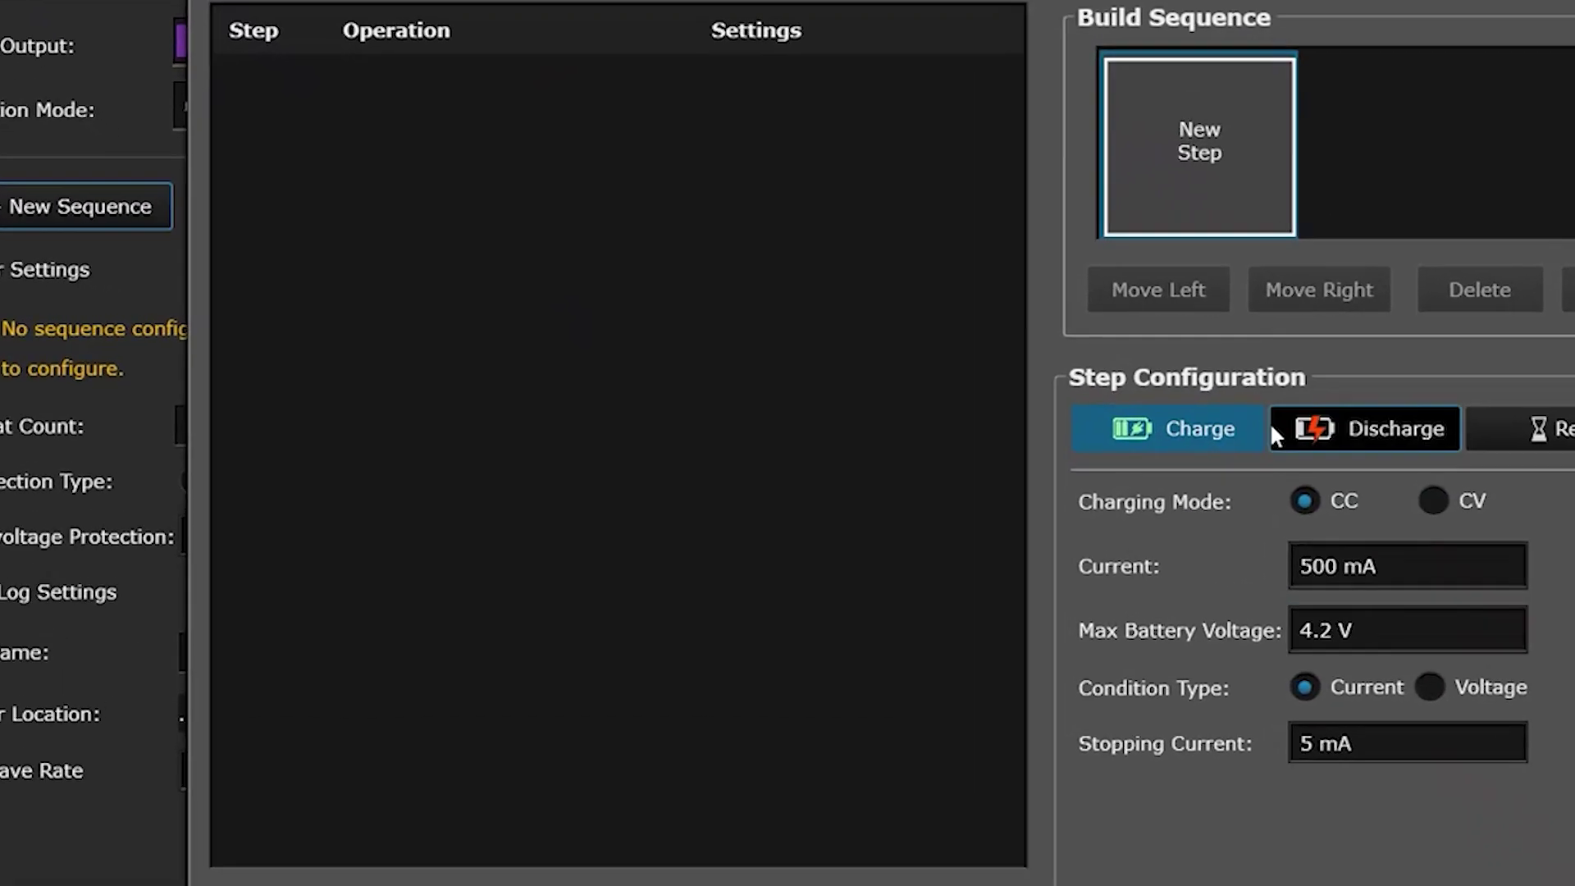
Add the 500 mA charge step and apply the charge–rest–discharge–rest sequence to the cycler
{"action": "left_click", "coordinate": [914, 393]}
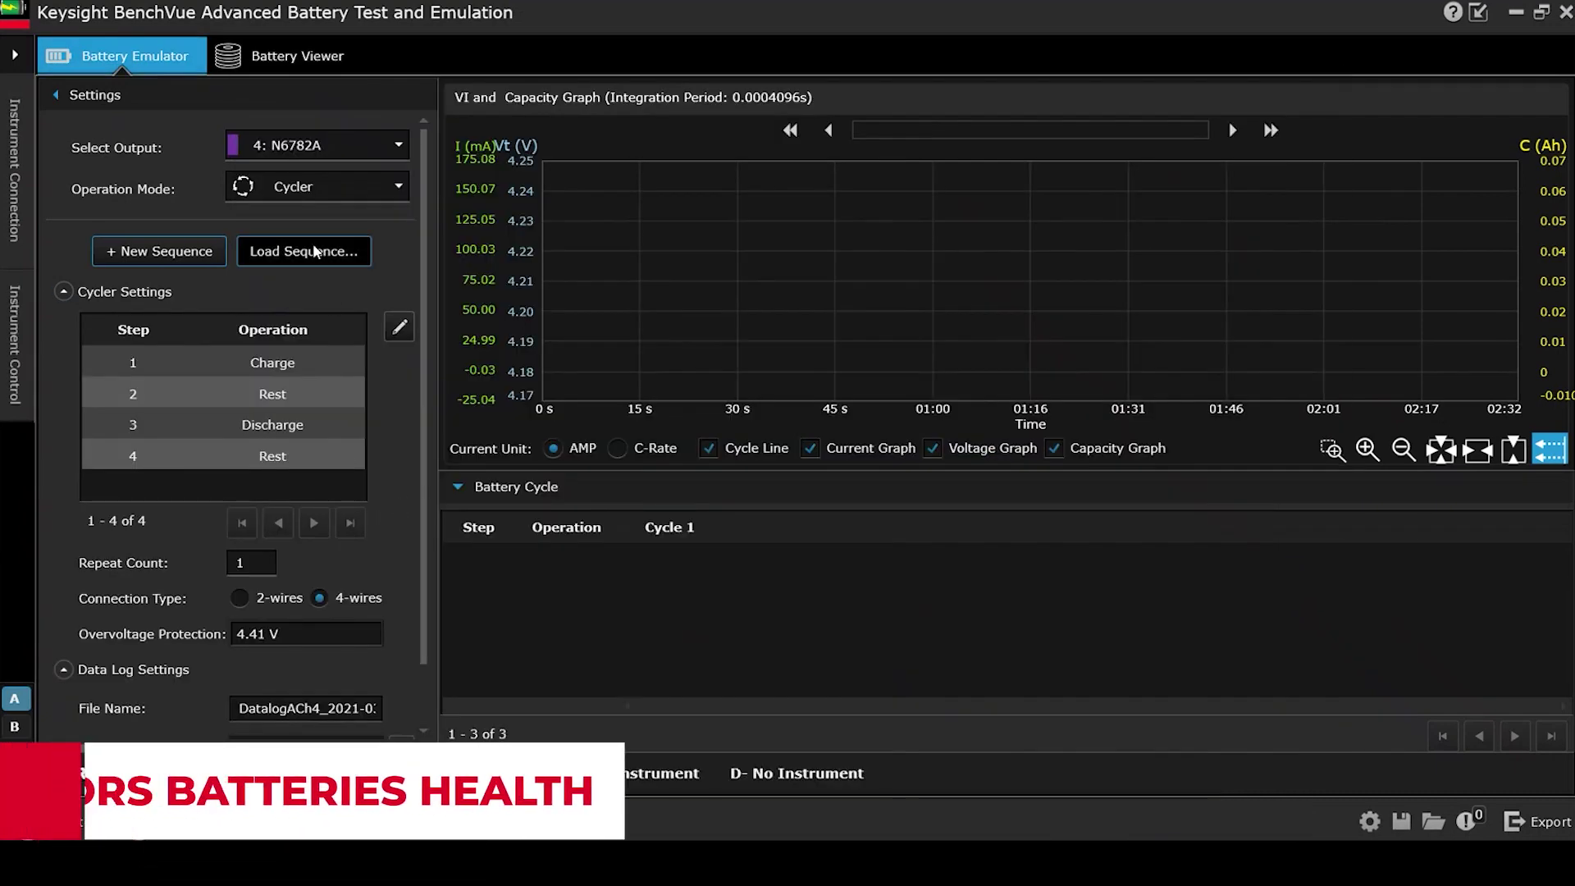
{"action": "left_click", "coordinate": [314, 251]}
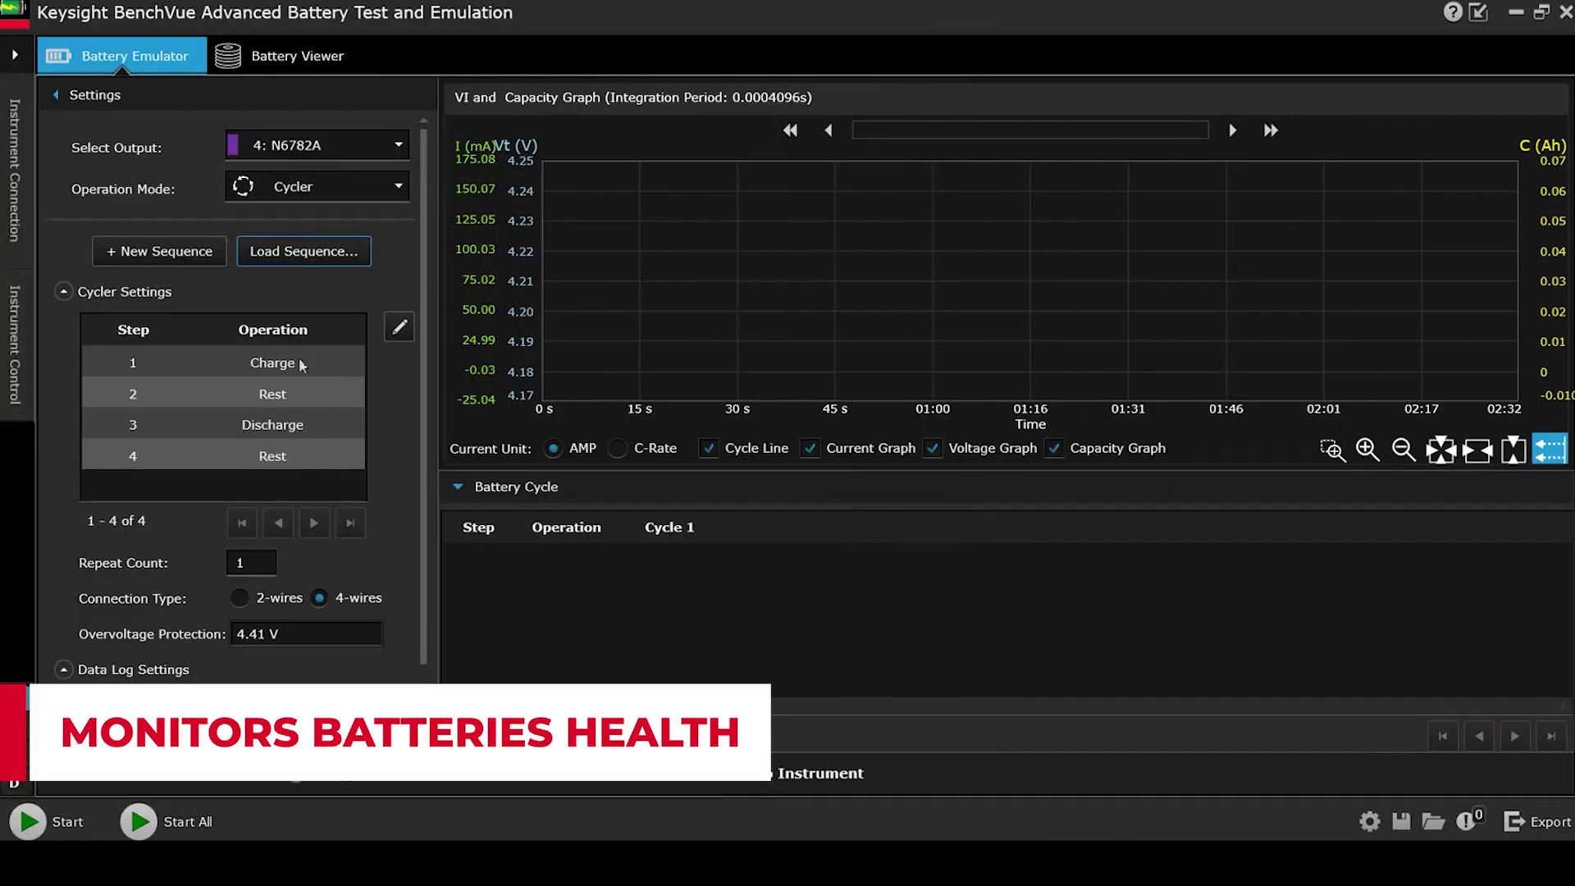
Set the sequence repeat count to 10, keeping the 4-wire connection type
{"action": "left_click", "coordinate": [231, 569]}
{"action": "type", "text": "10"}
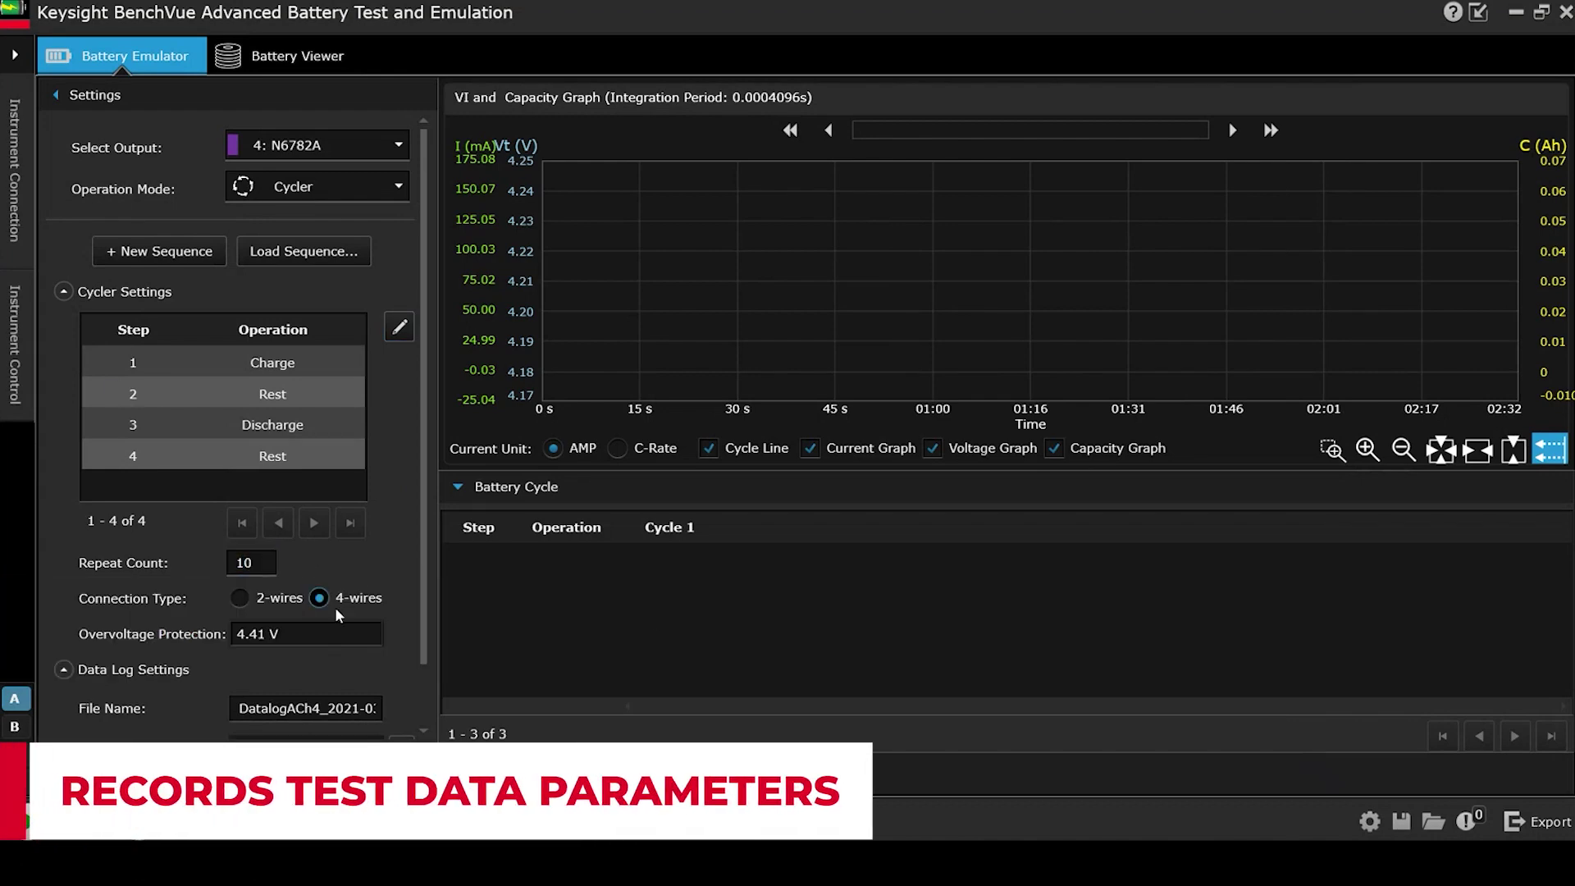
{"action": "scroll", "coordinate": [238, 431], "scroll_direction": "down", "scroll_amount": 1}
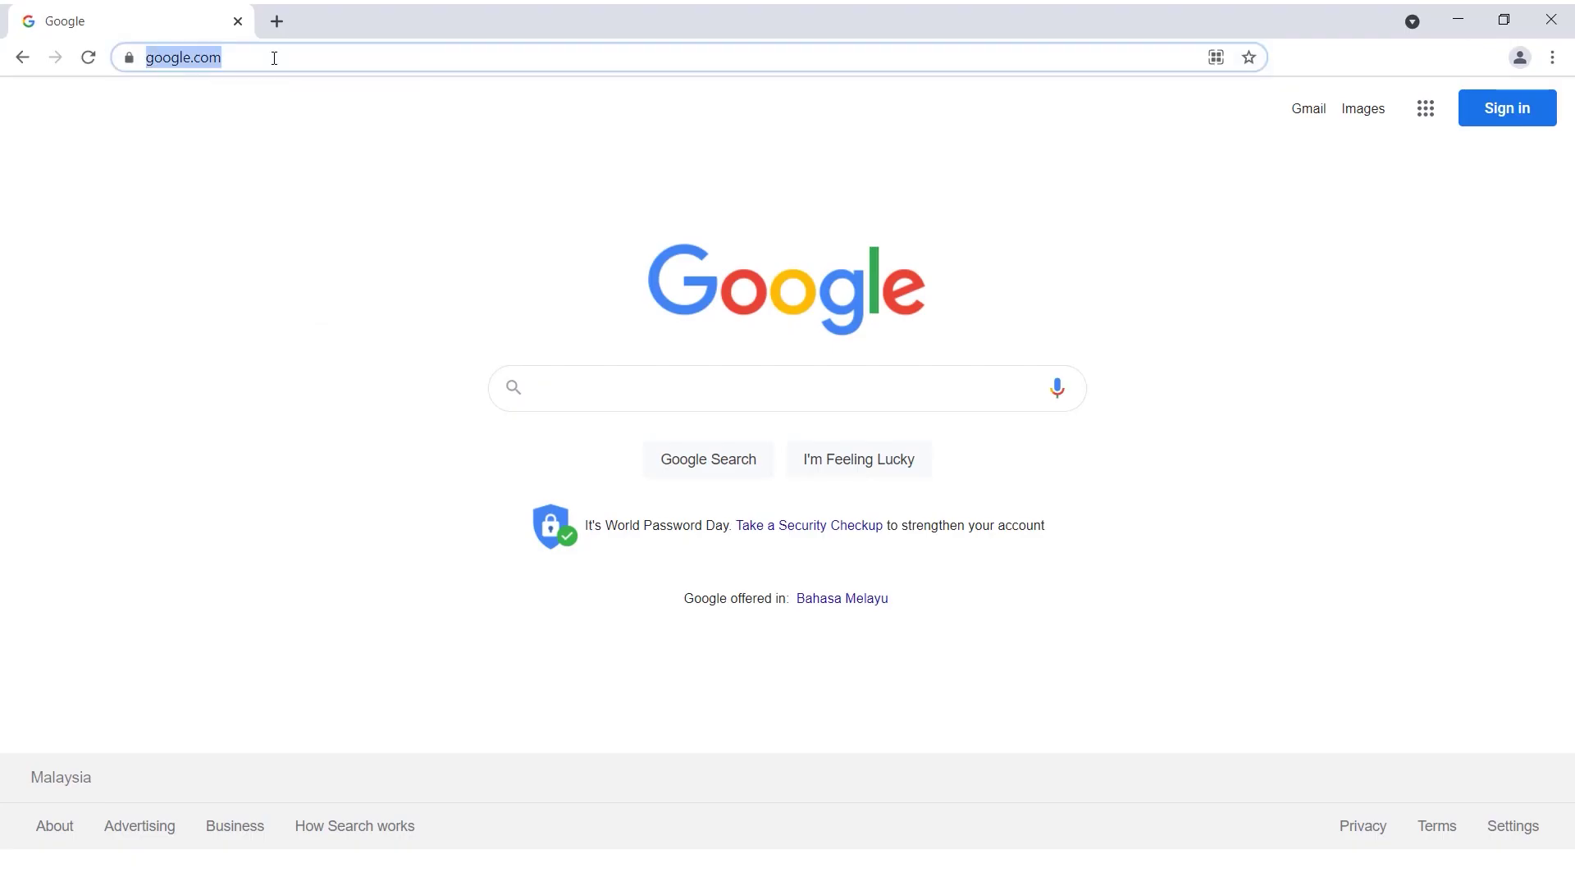
Find BV9210B on keysight.com and download the Advanced Battery Test and Emulation Software 2021 installer
{"action": "type", "text": "keysight"}
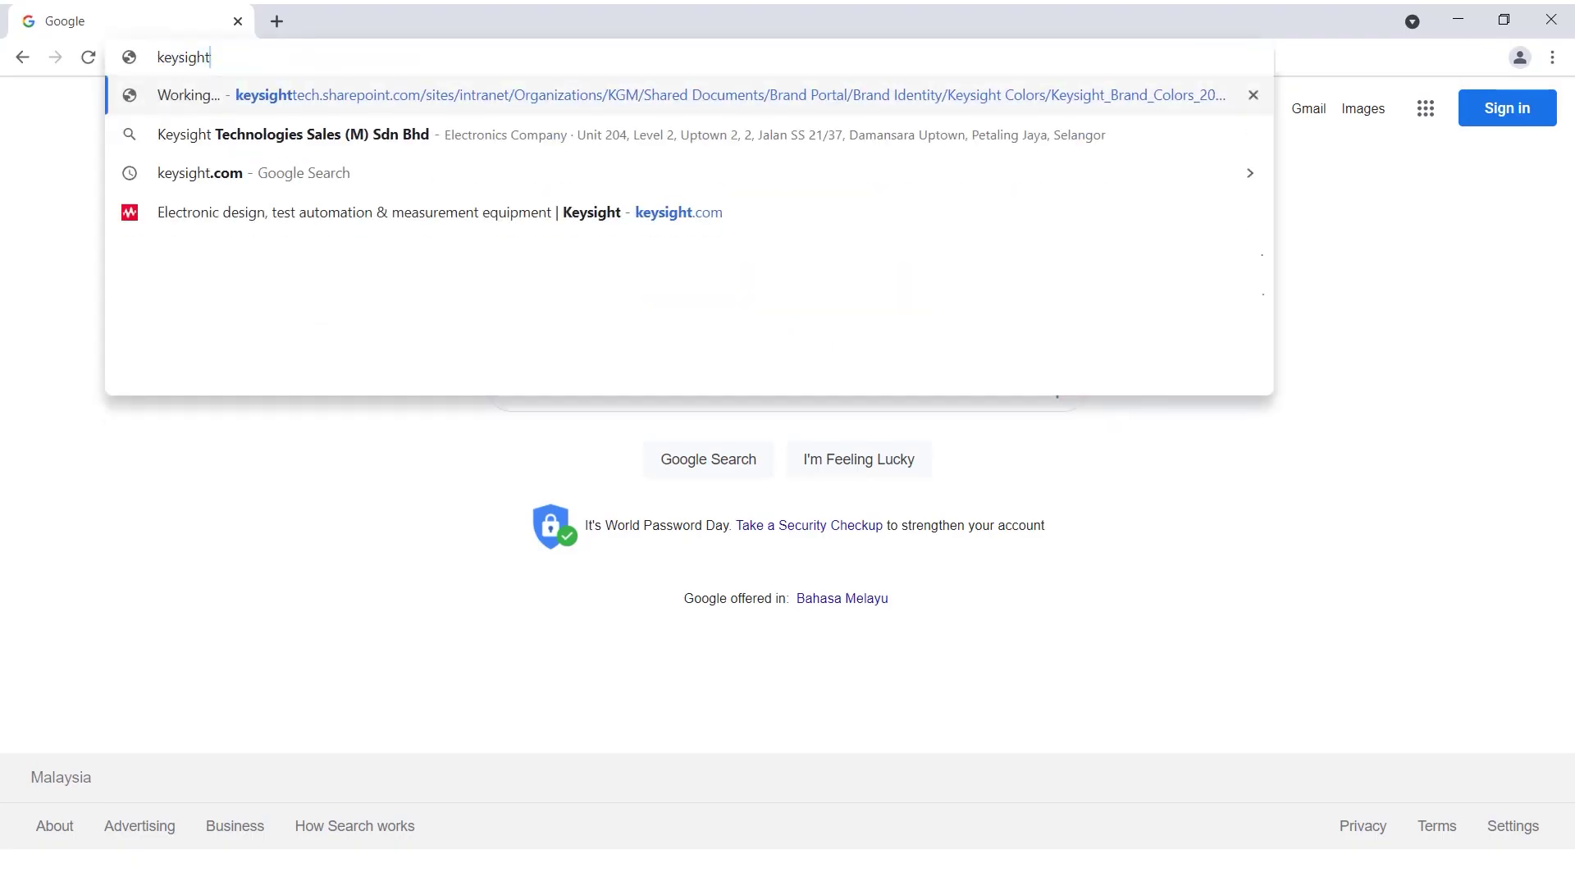
{"action": "key", "text": "Return"}
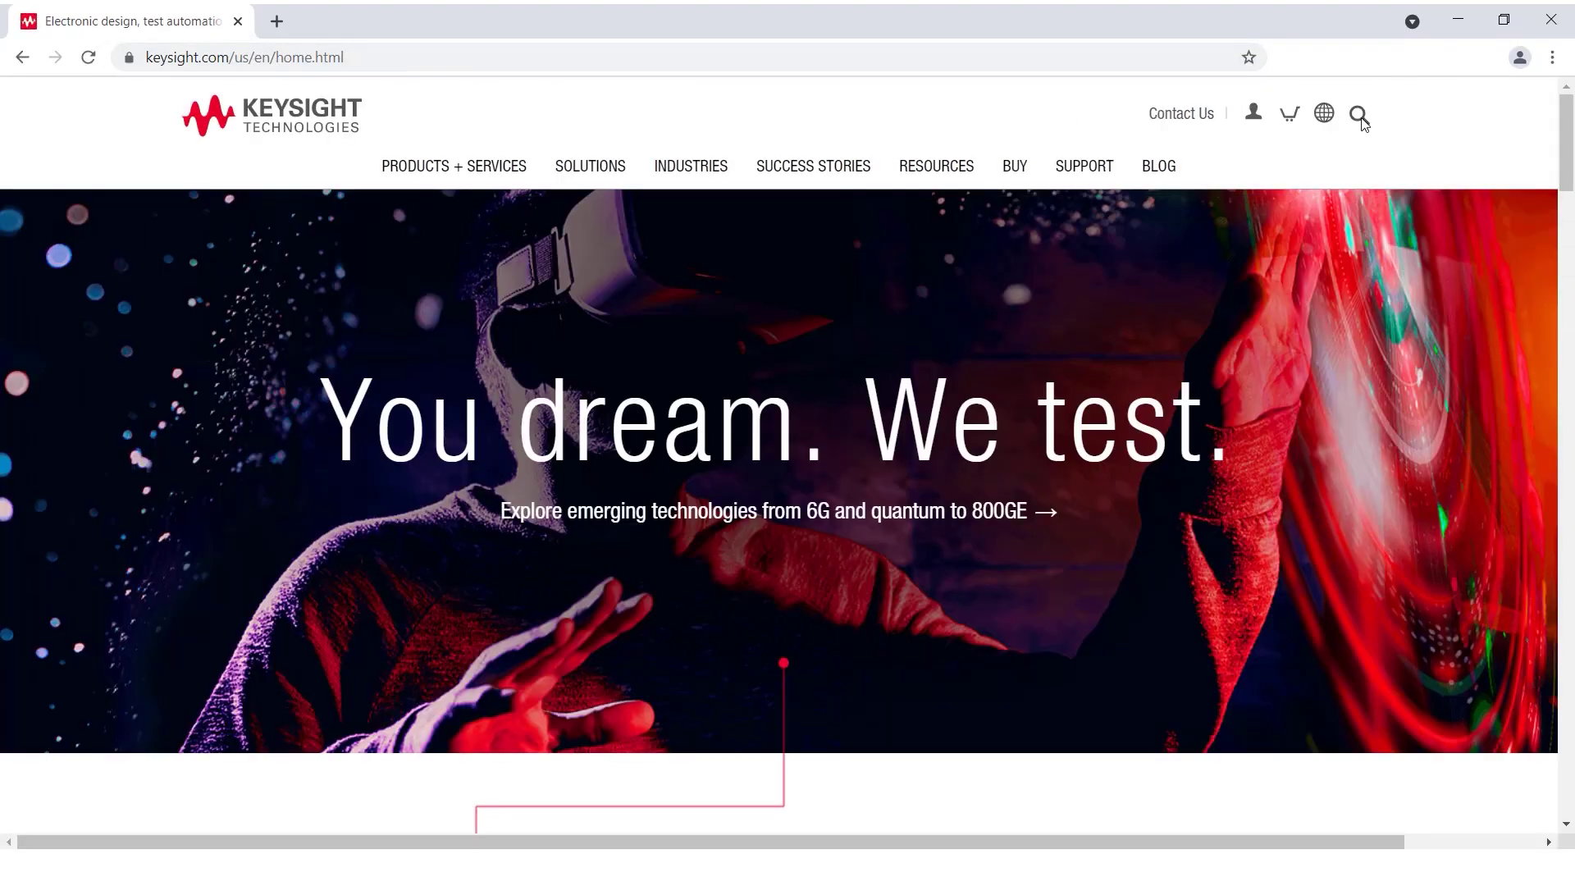
{"action": "left_click", "coordinate": [1360, 117]}
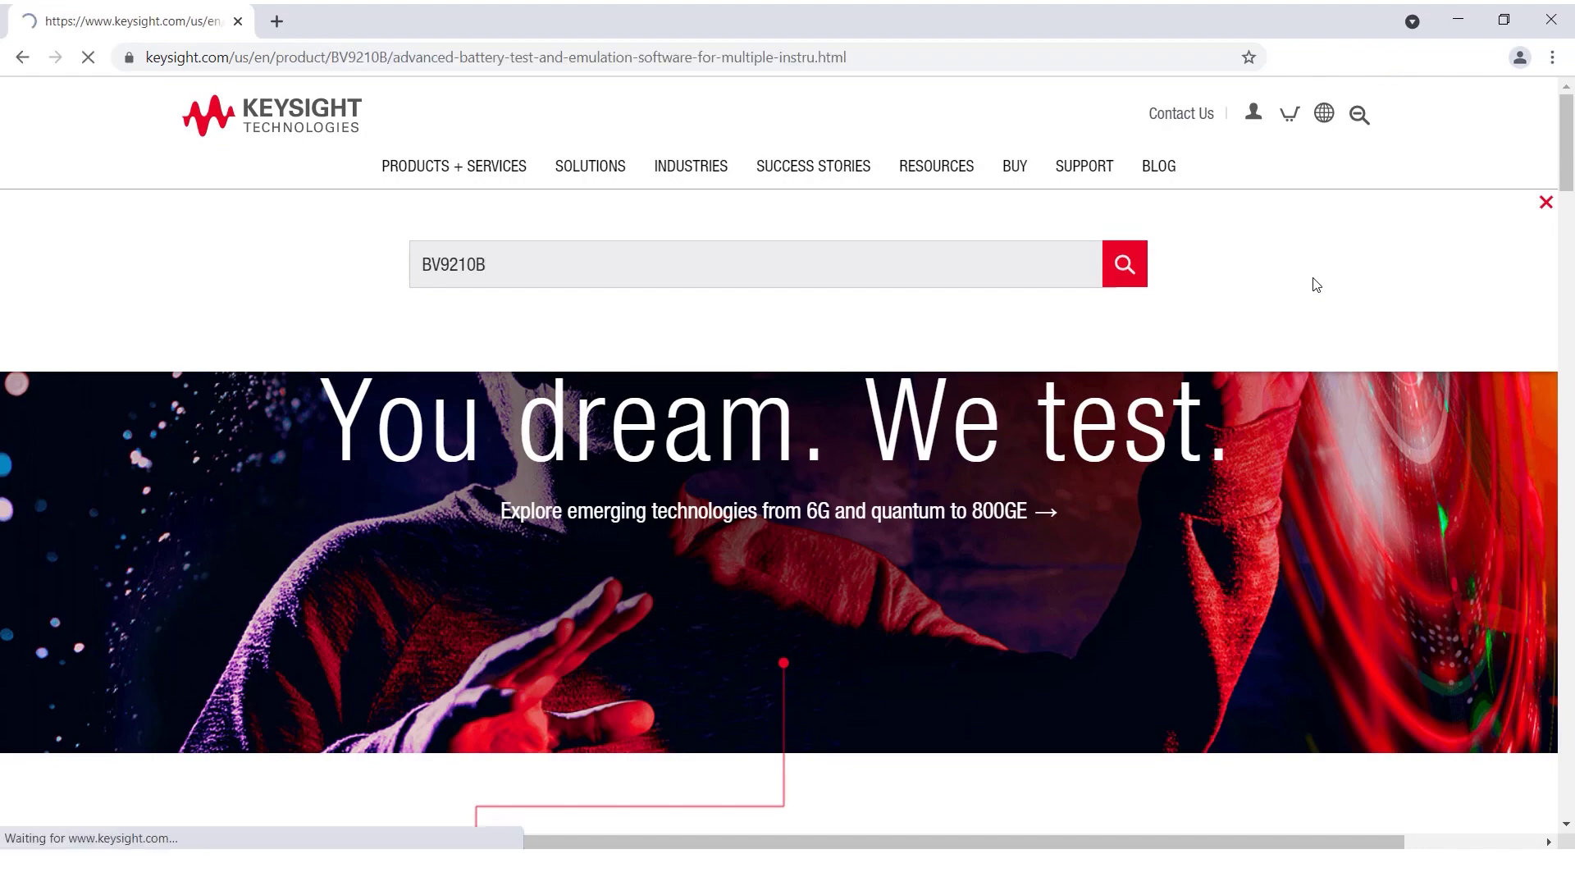
{"action": "scroll", "coordinate": [1357, 326], "scroll_direction": "down", "scroll_amount": 1}
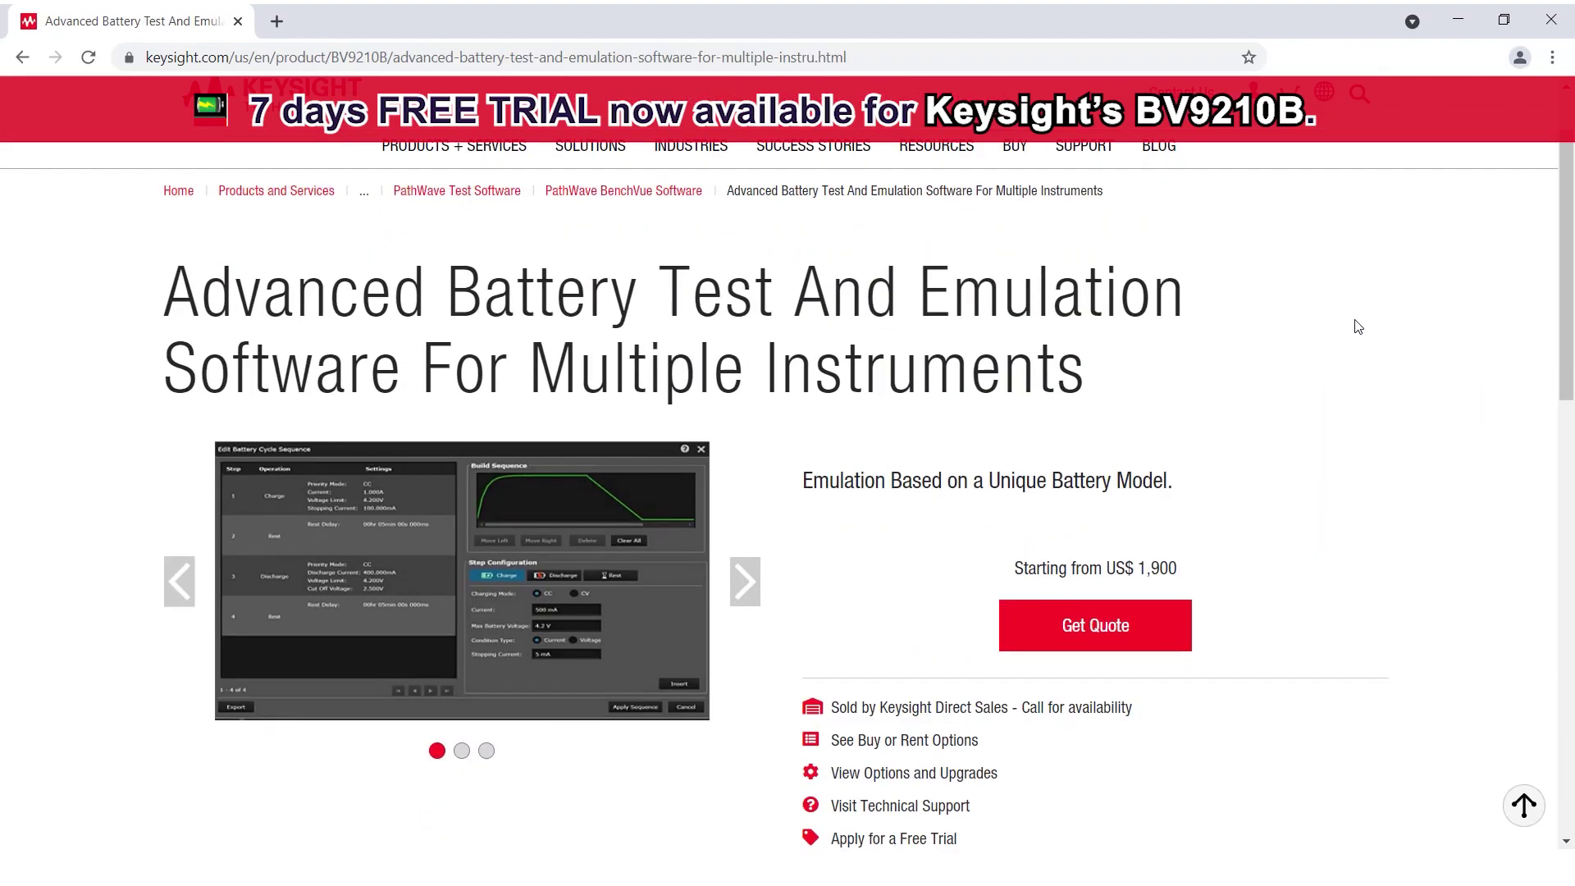
{"action": "scroll", "coordinate": [1358, 326], "scroll_direction": "down", "scroll_amount": 4}
{"action": "scroll", "coordinate": [1357, 327], "scroll_direction": "down", "scroll_amount": 2}
{"action": "scroll", "coordinate": [1357, 326], "scroll_direction": "down", "scroll_amount": 5}
{"action": "scroll", "coordinate": [1357, 327], "scroll_direction": "down", "scroll_amount": 2}
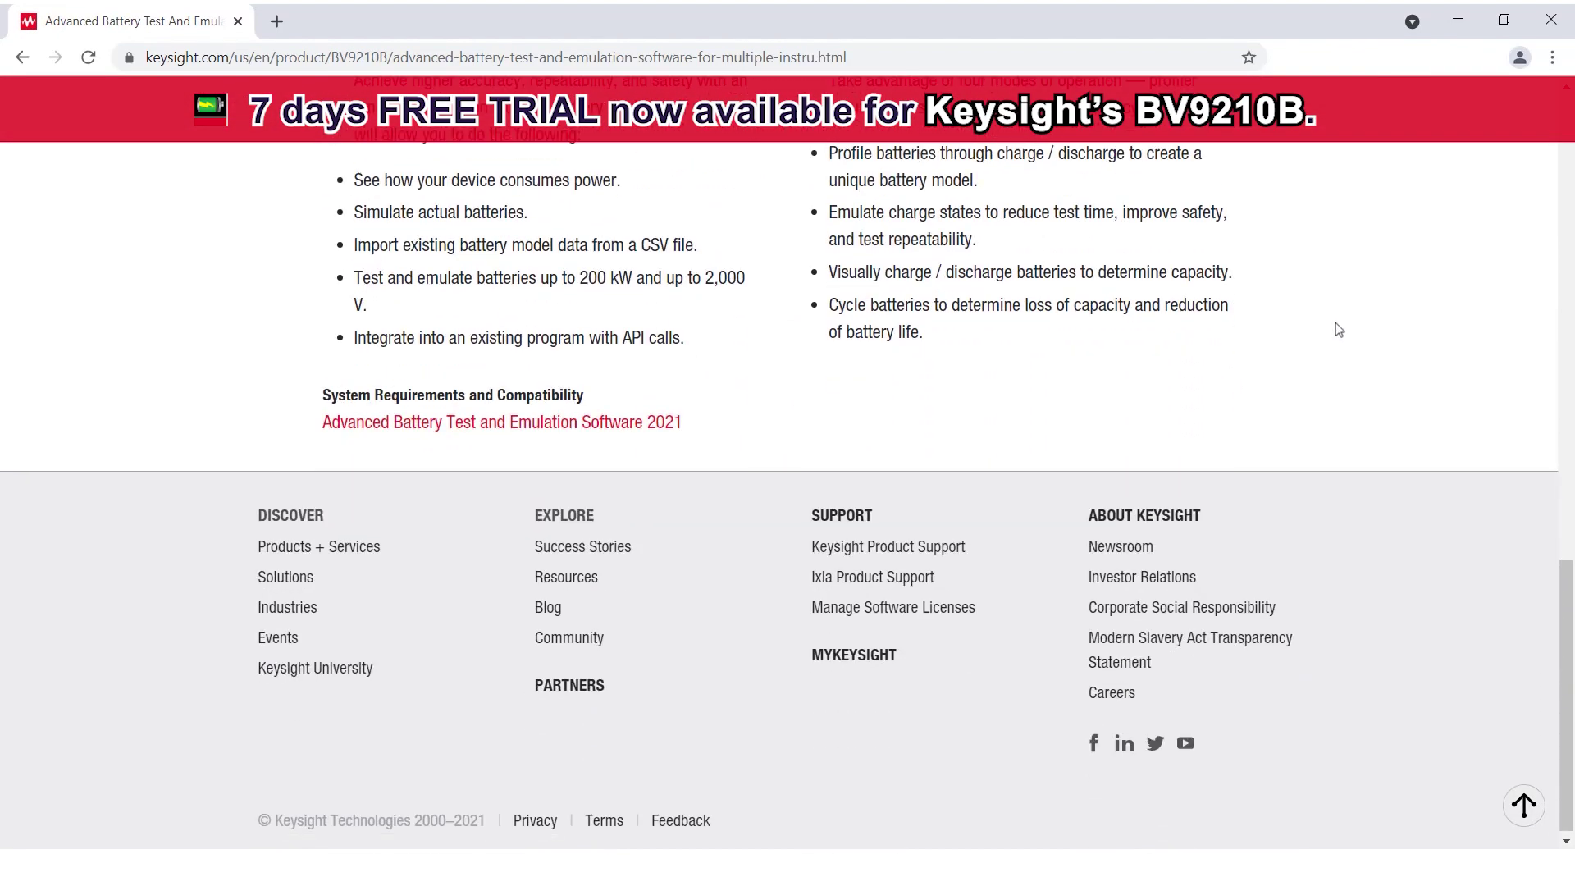
{"action": "left_click", "coordinate": [660, 428]}
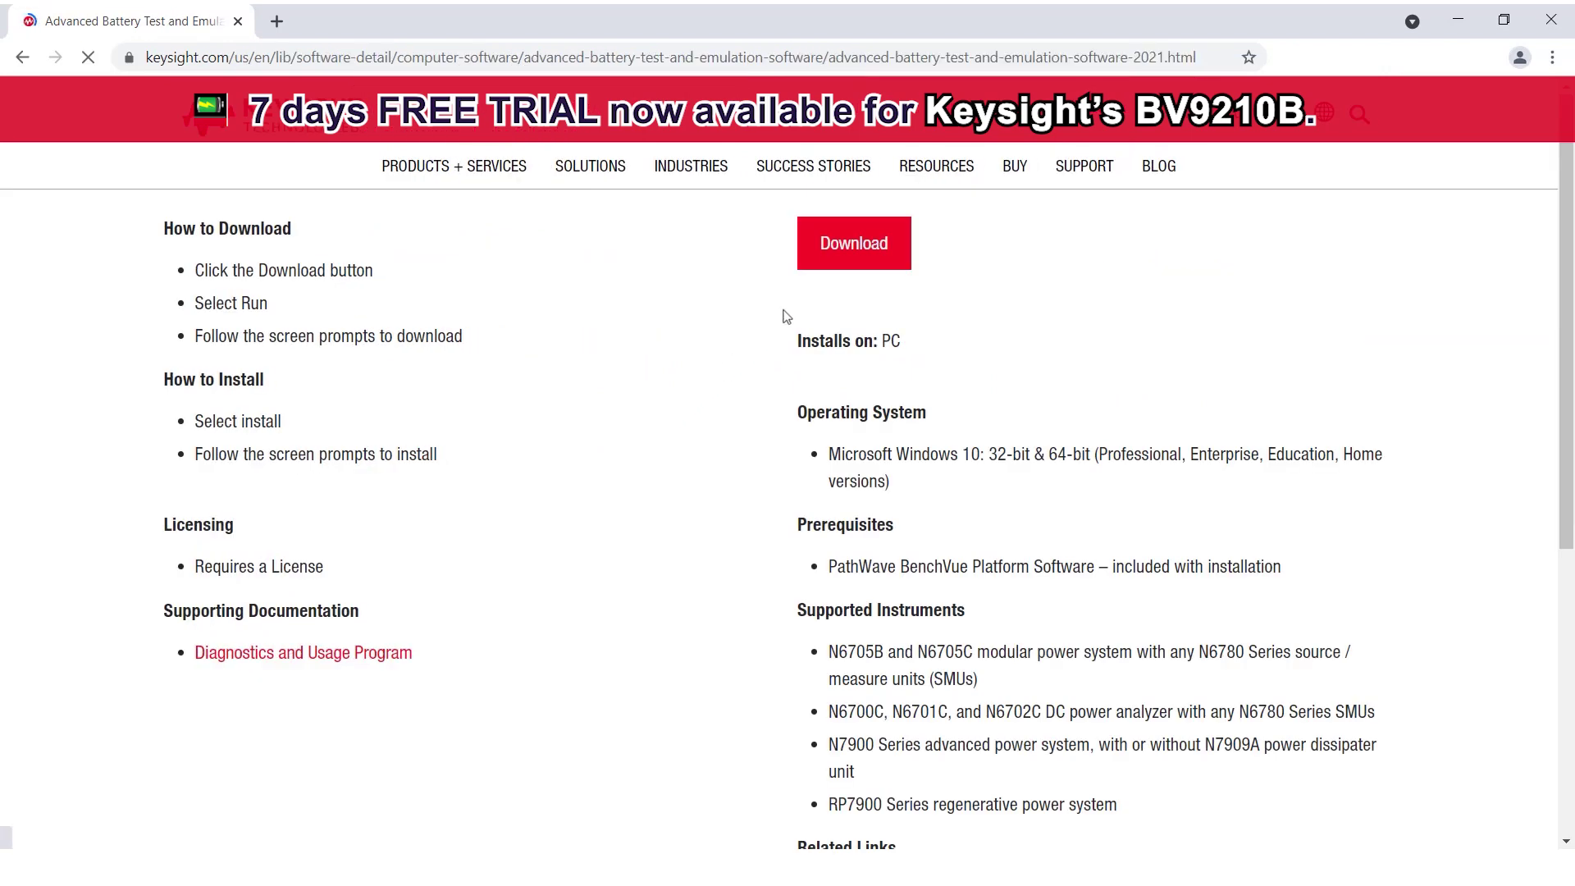
{"action": "left_click", "coordinate": [859, 250]}
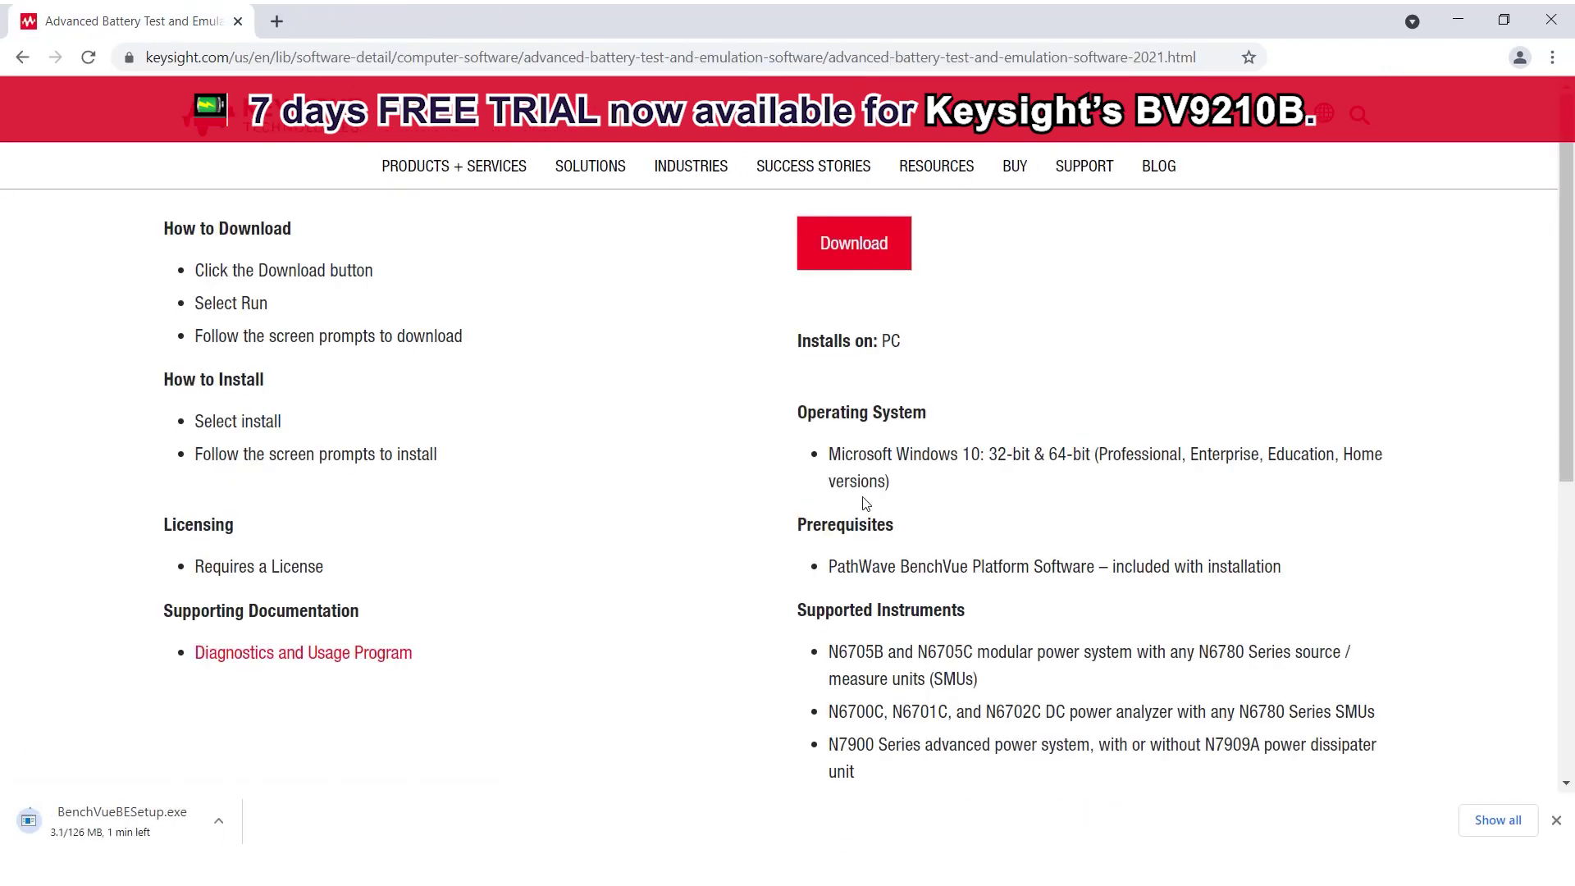